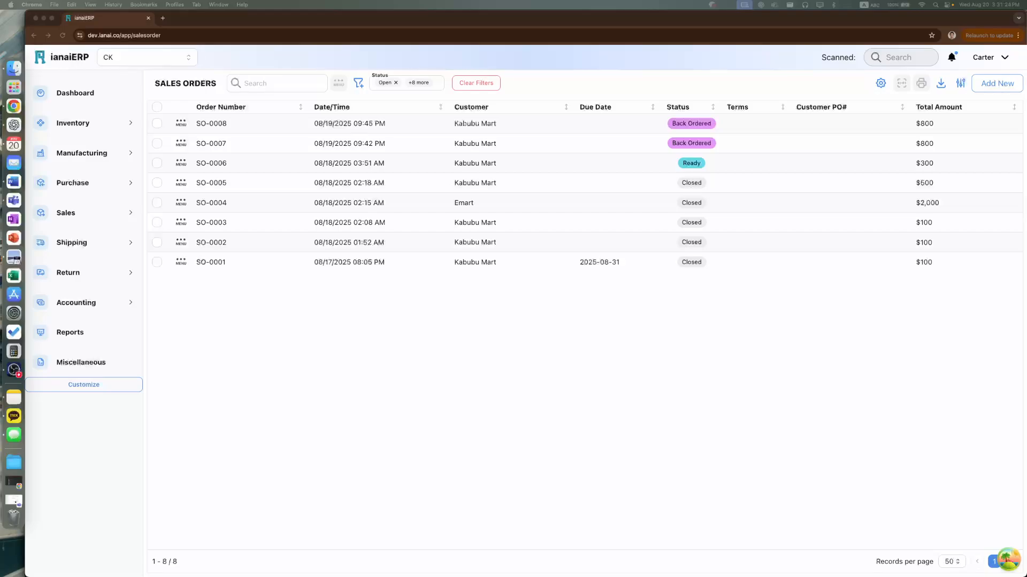
Step: Examine the actions available for the closed sales order due 2025-08-31
click(111, 215)
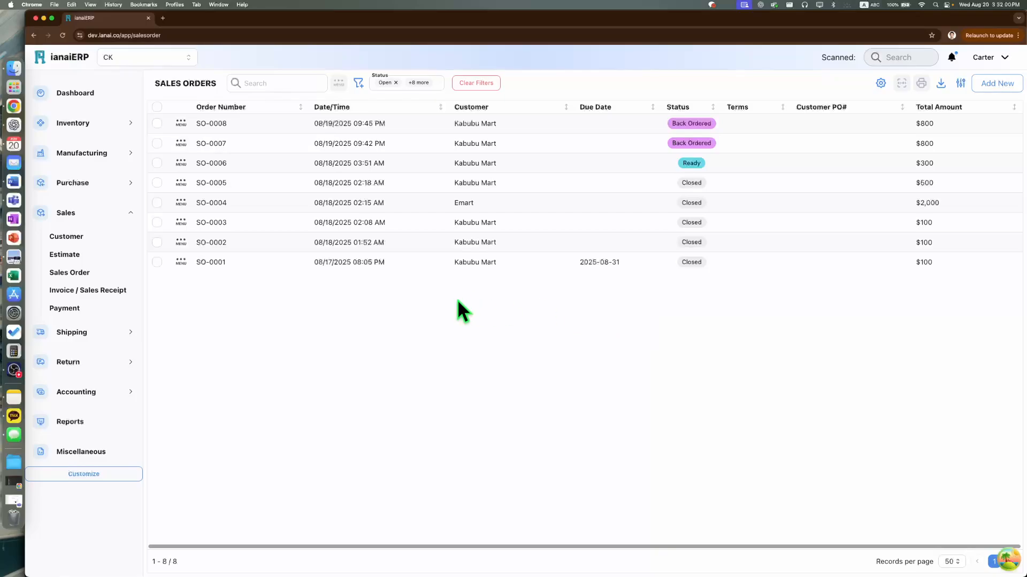
click(181, 262)
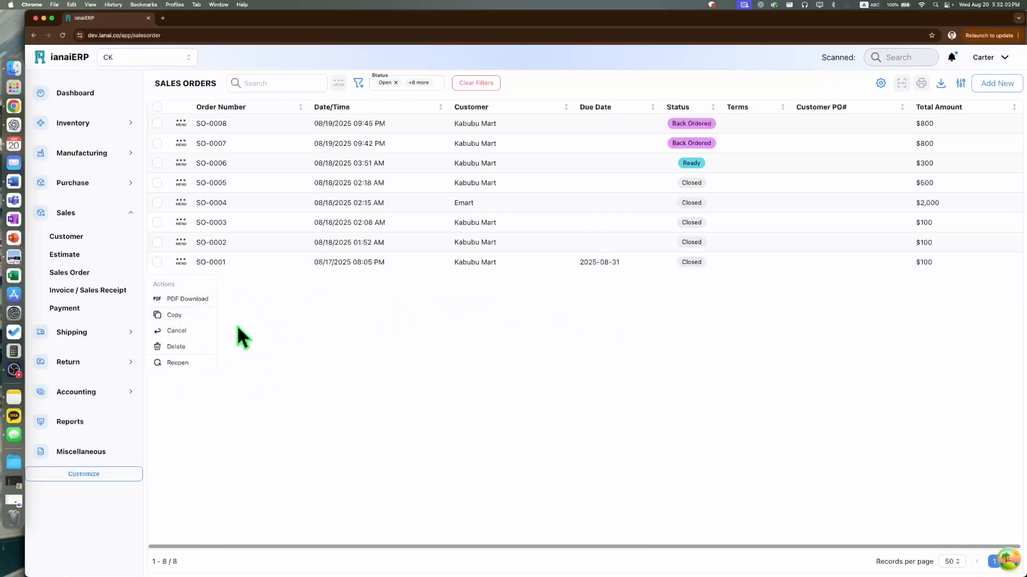
click(311, 385)
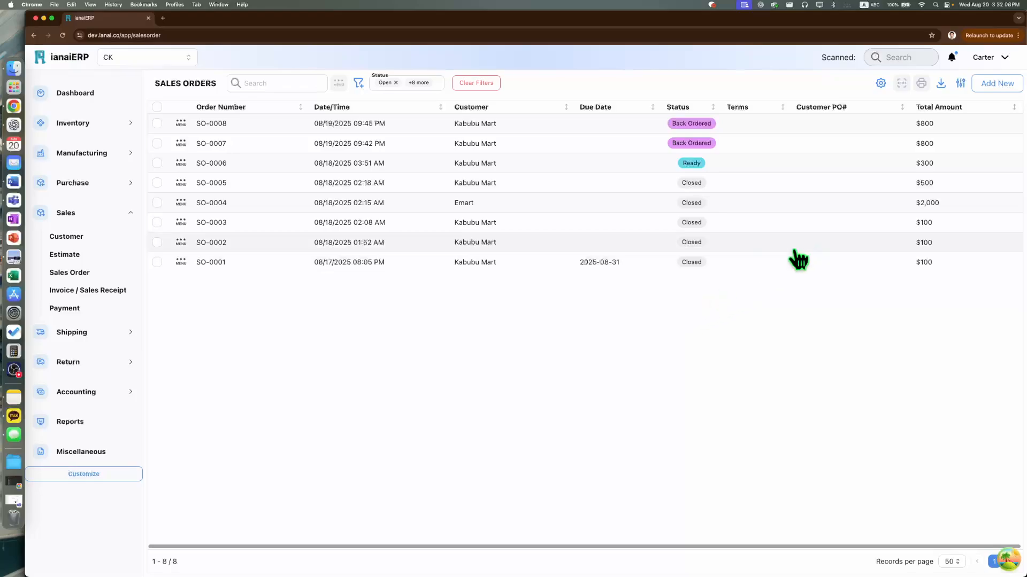
click(980, 85)
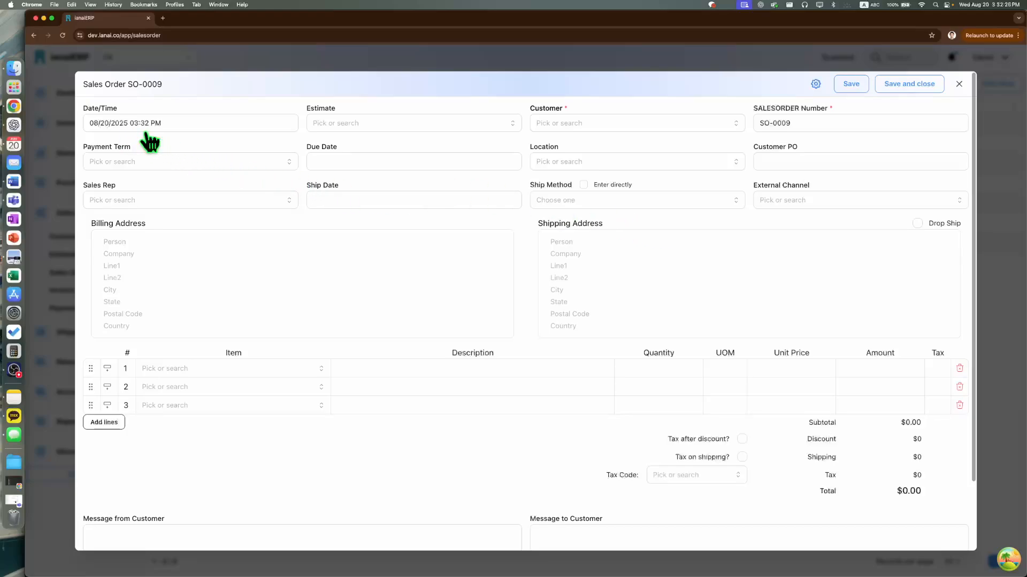
click(572, 127)
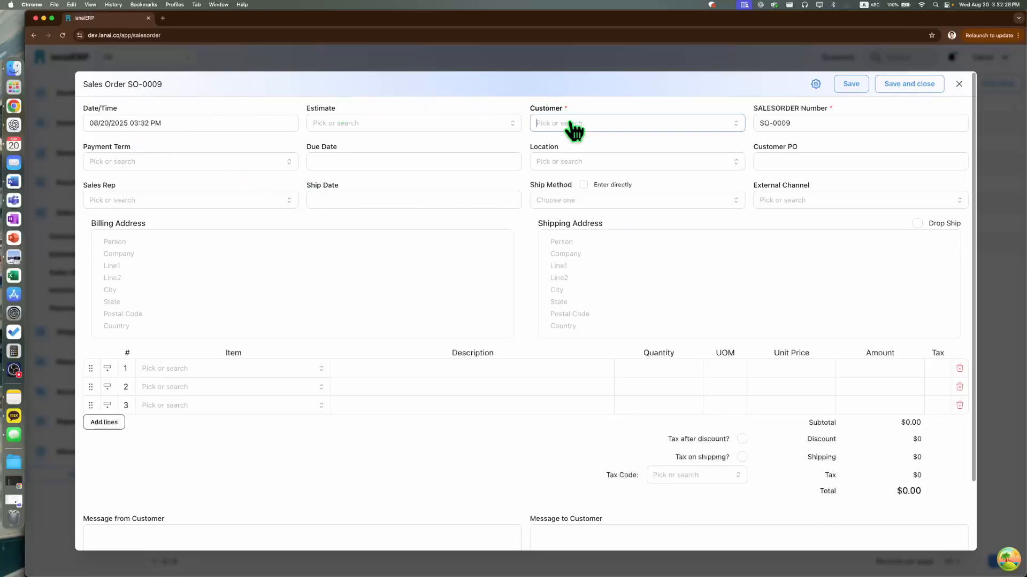
scroll(598, 209, down, 1)
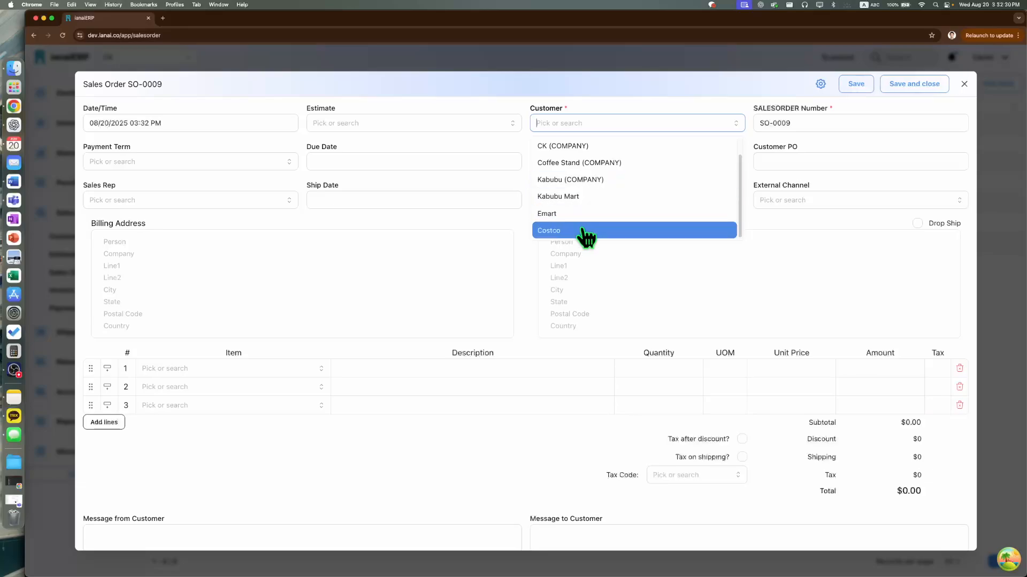
click(587, 231)
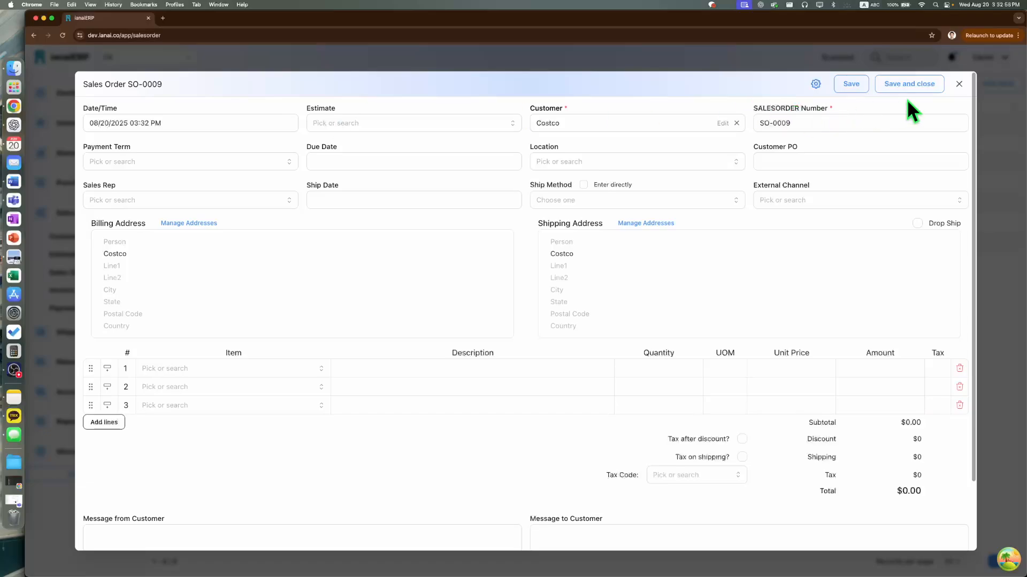
click(958, 84)
click(564, 325)
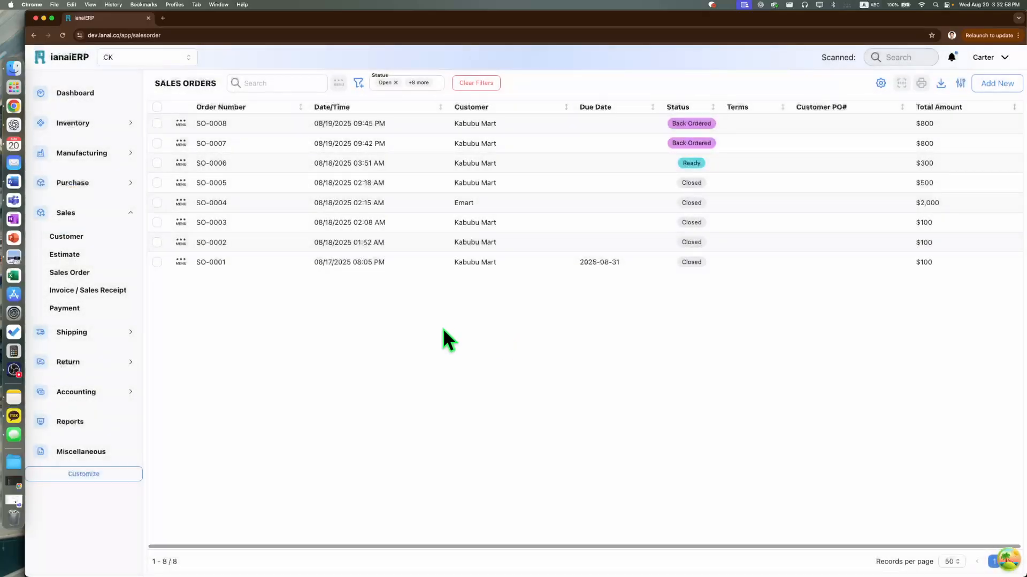
Step: Start a new estimate for customer Costco and assign the sales rep
click(61, 257)
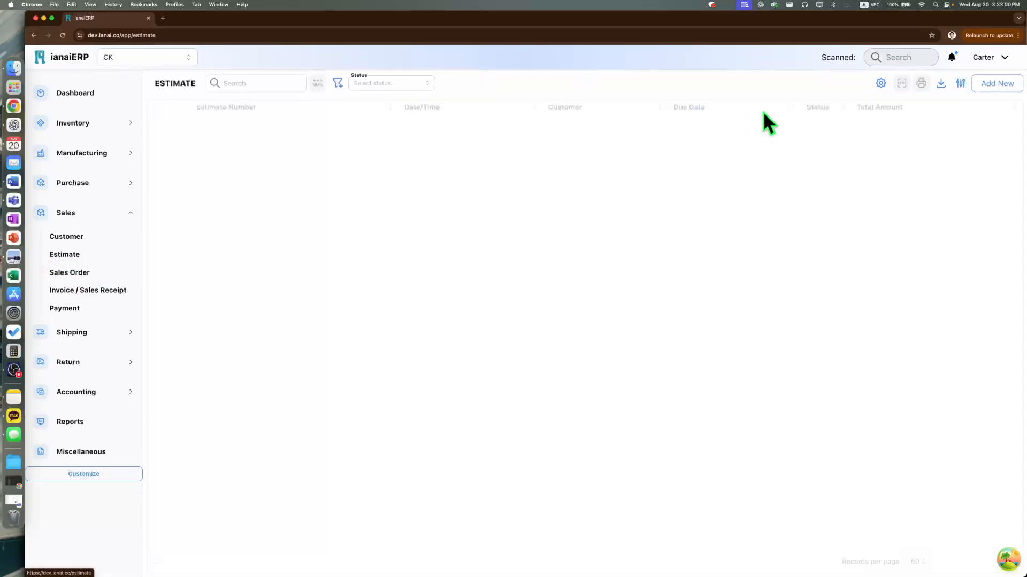
click(995, 84)
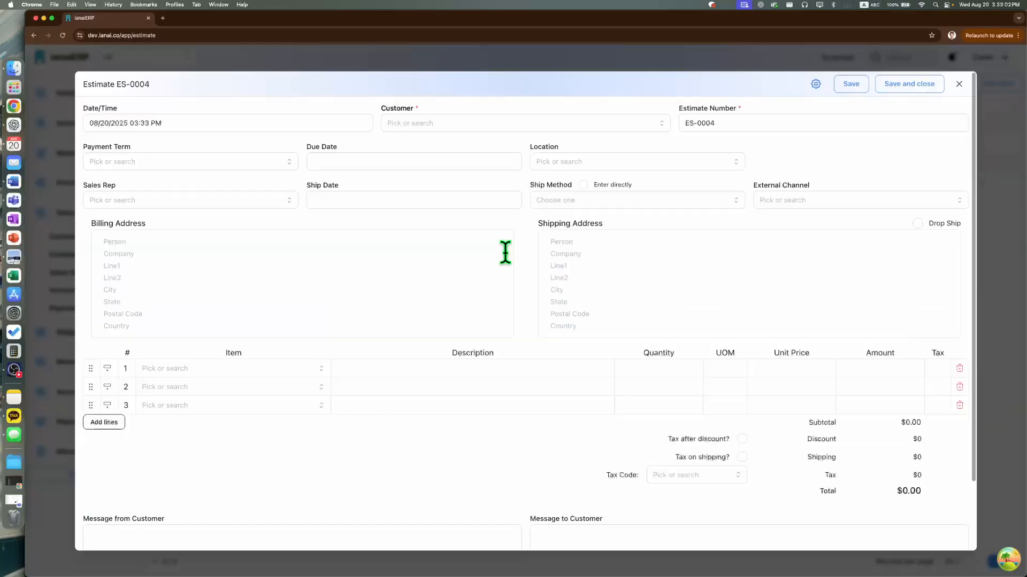
click(545, 127)
scroll(473, 214, down, 1)
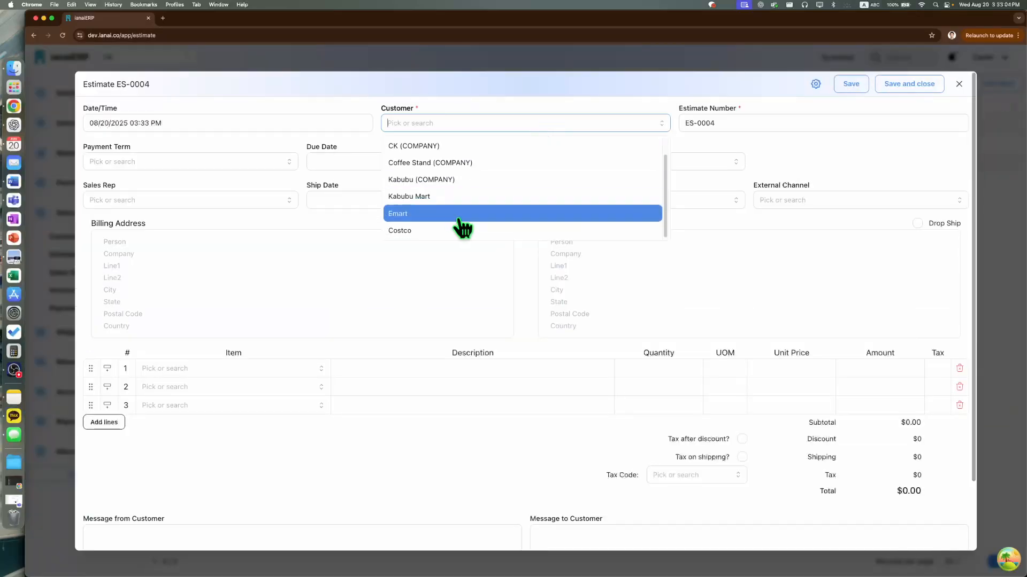
click(455, 229)
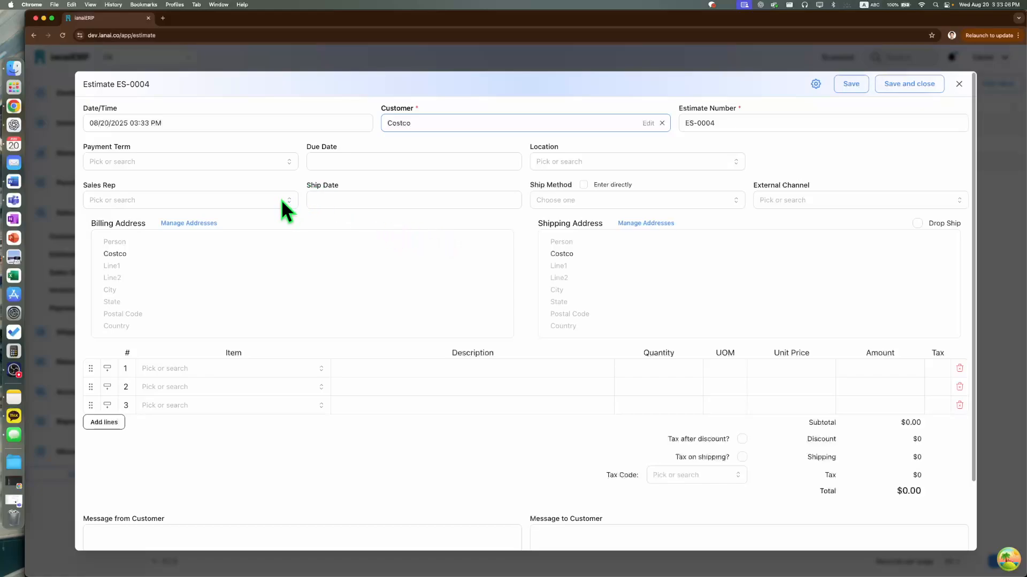
click(263, 203)
click(211, 240)
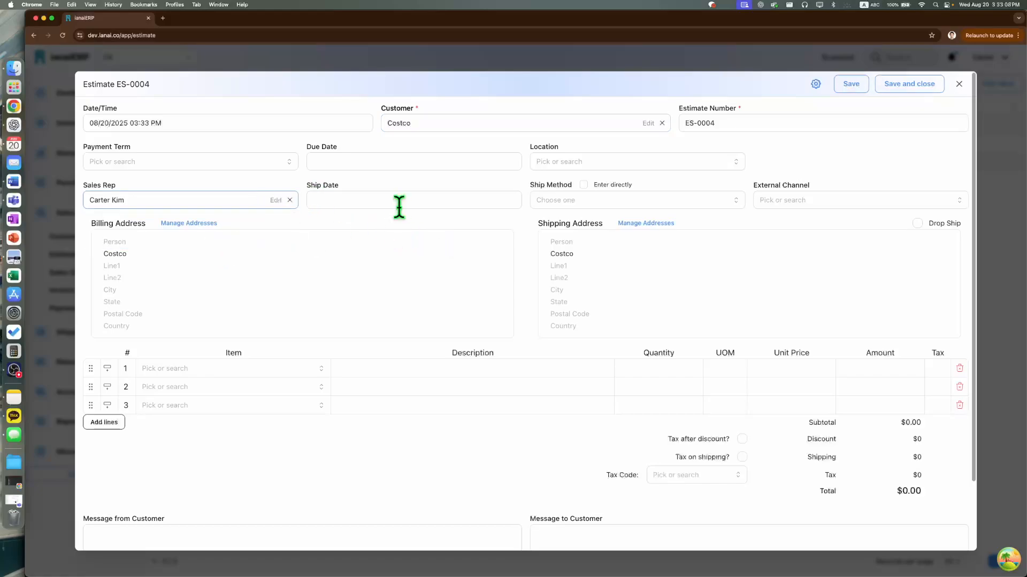
Step: Add Purple Kabubu, Green Kabubu and Blue Kabubu as the estimate's line items and save and close the estimate
click(229, 370)
click(229, 428)
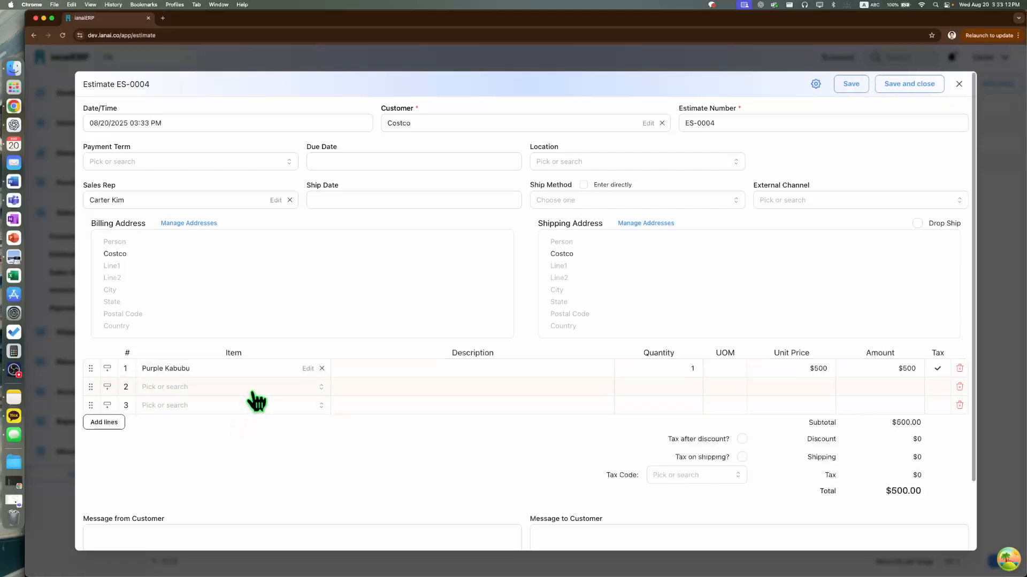
click(222, 461)
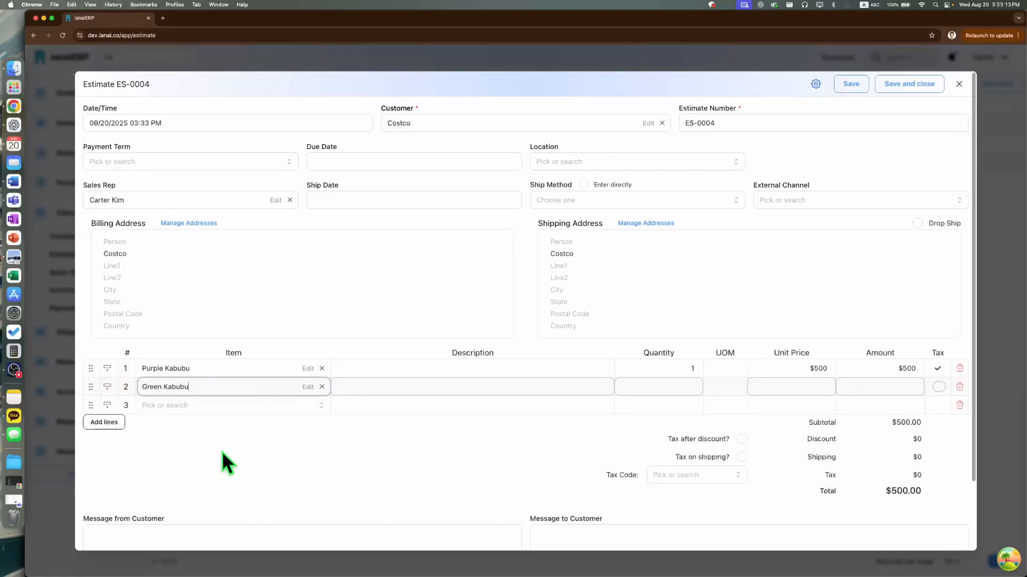
click(248, 406)
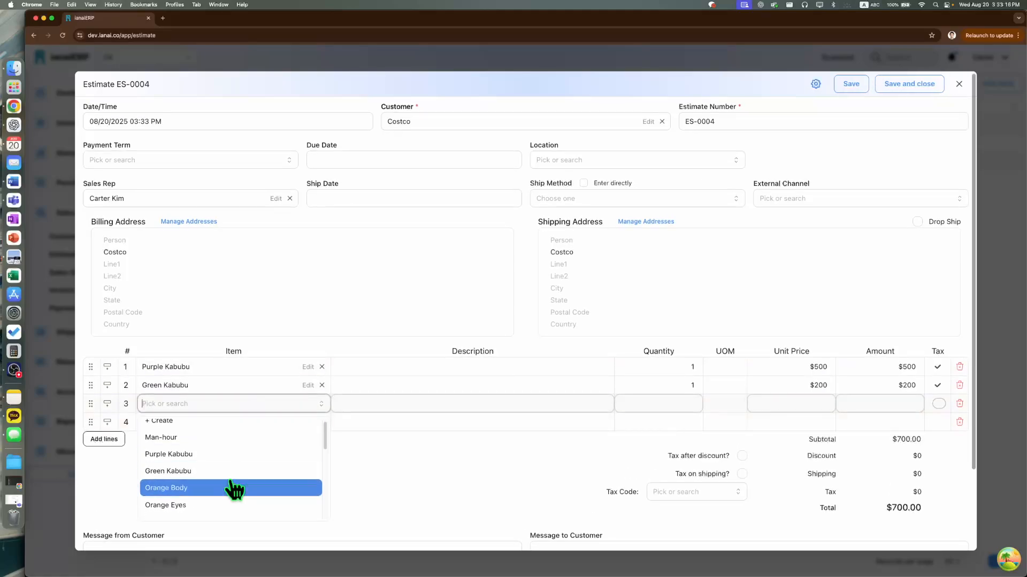
scroll(233, 488, down, 3)
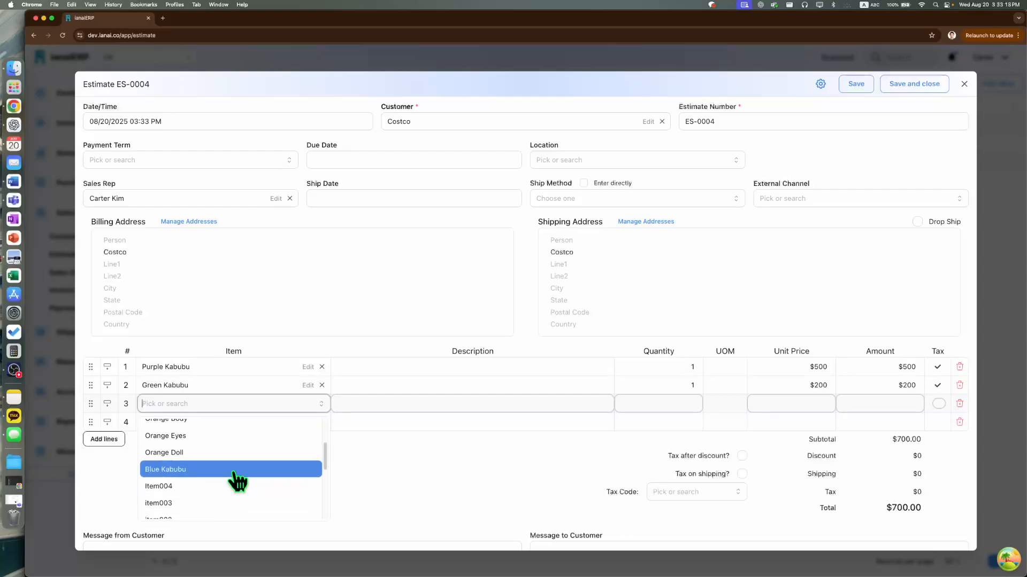
click(232, 481)
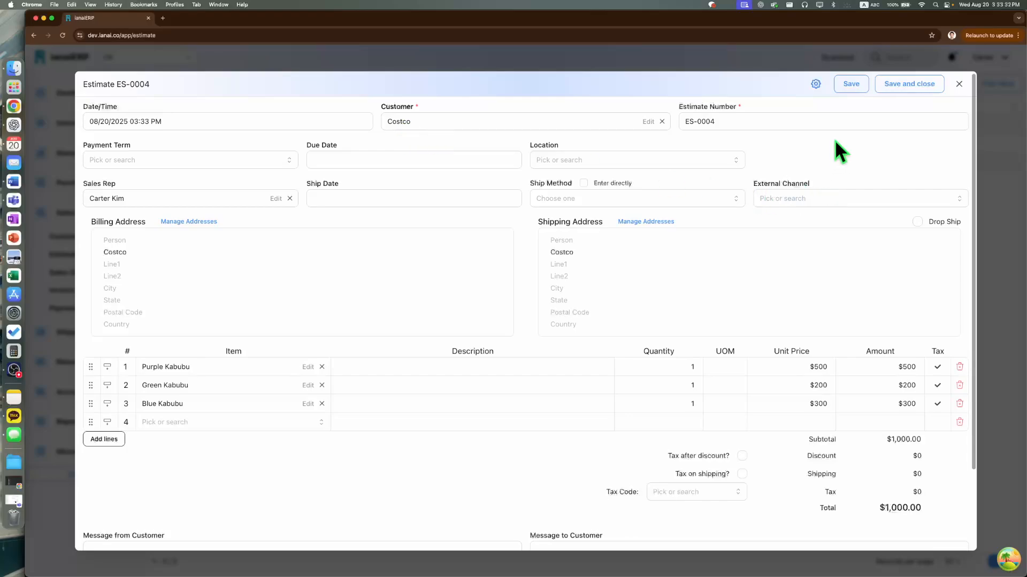
click(908, 86)
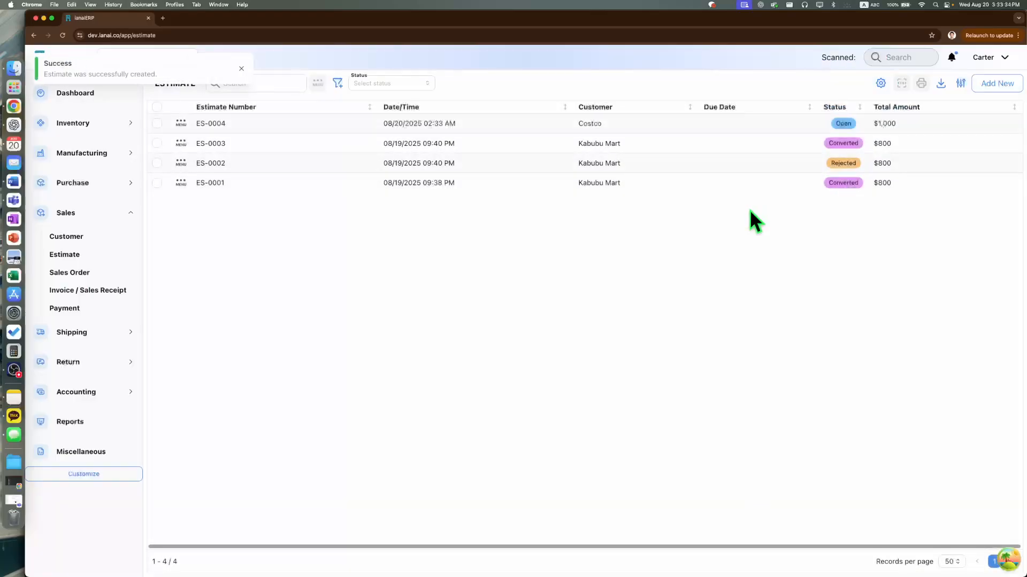
Step: Create a new sales order for customer Costco and link it to Costco's open estimate
click(181, 123)
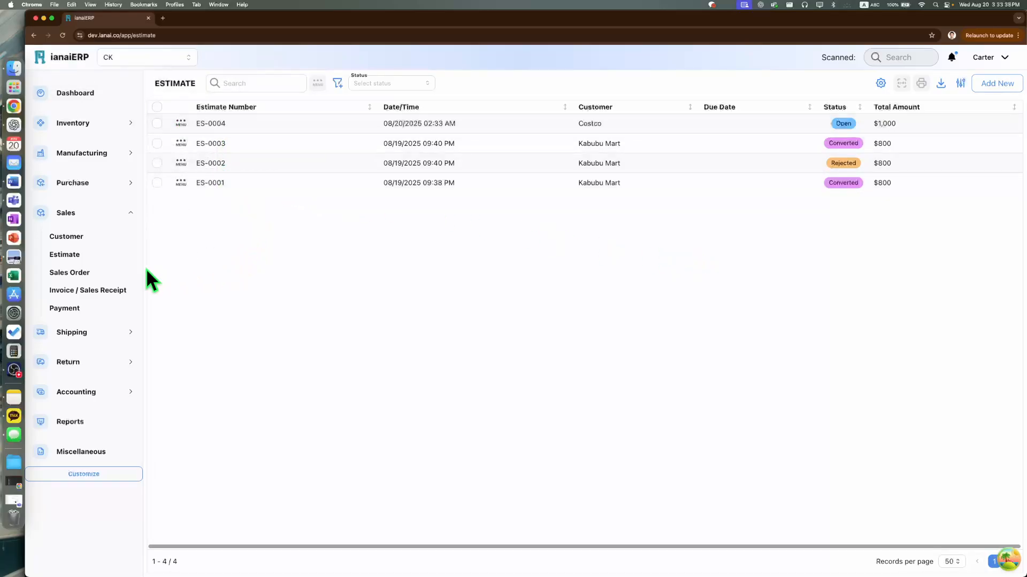
click(102, 273)
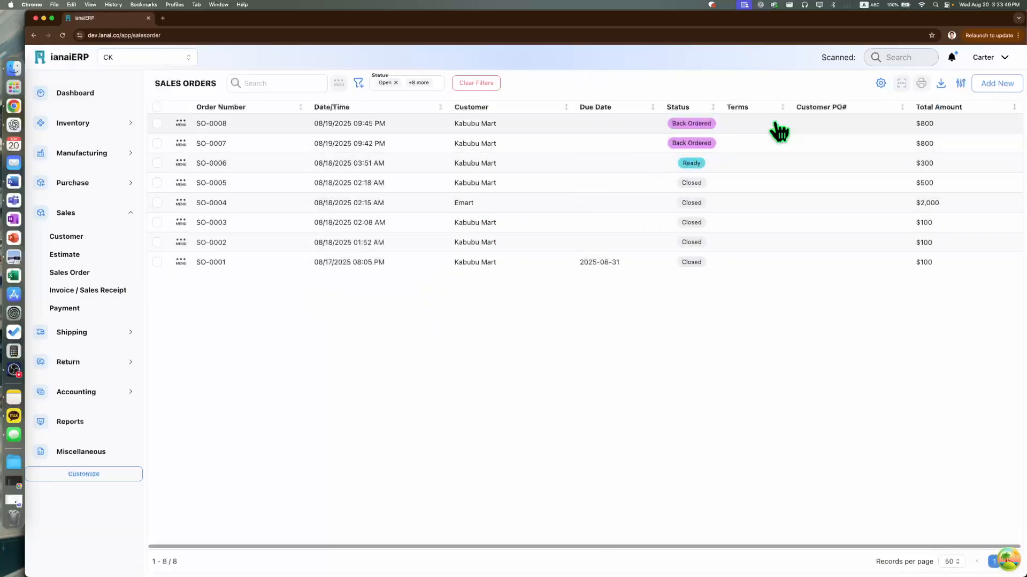
click(997, 84)
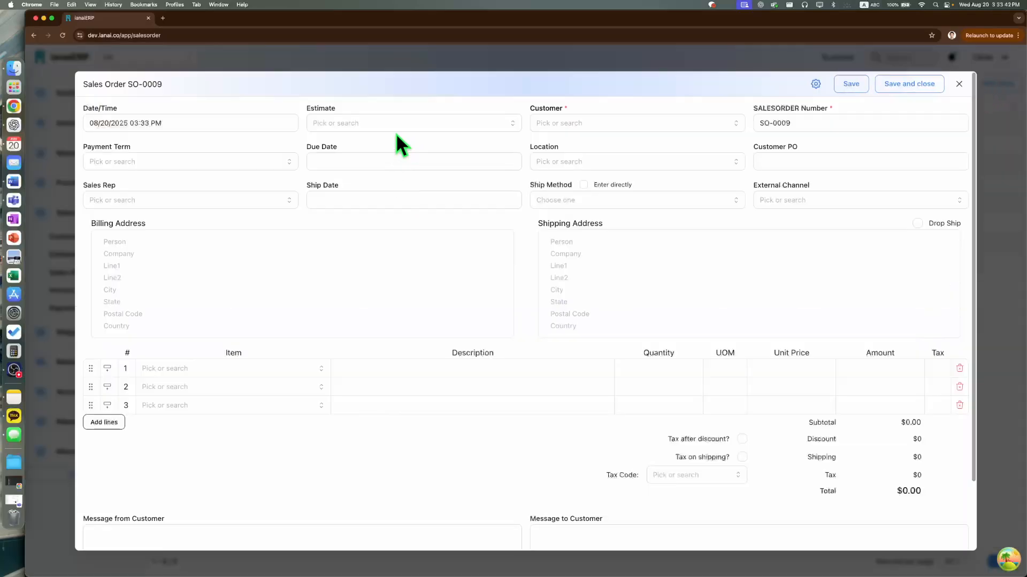
click(405, 124)
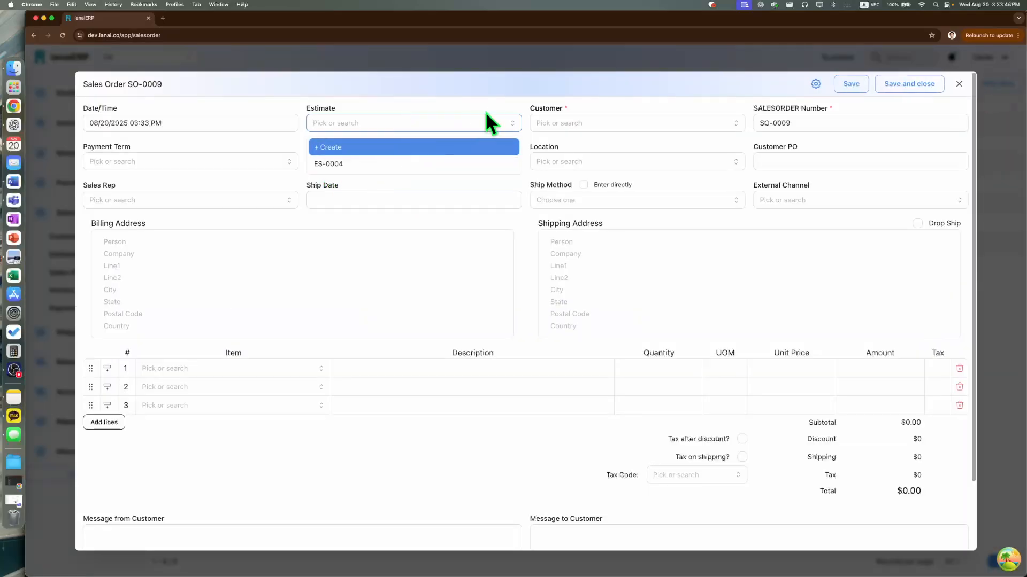
click(560, 123)
scroll(575, 236, down, 1)
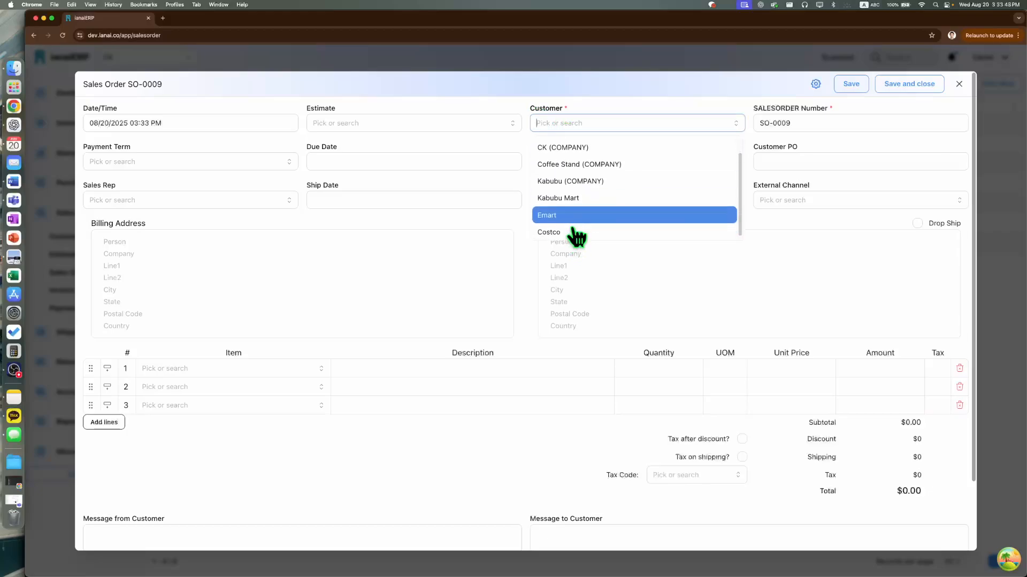
click(570, 233)
click(377, 124)
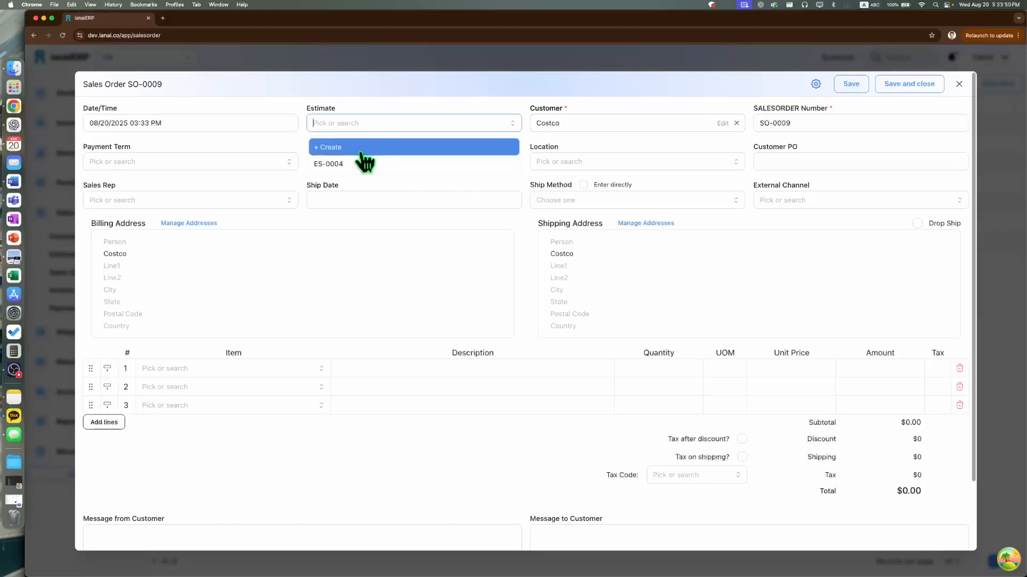
click(357, 162)
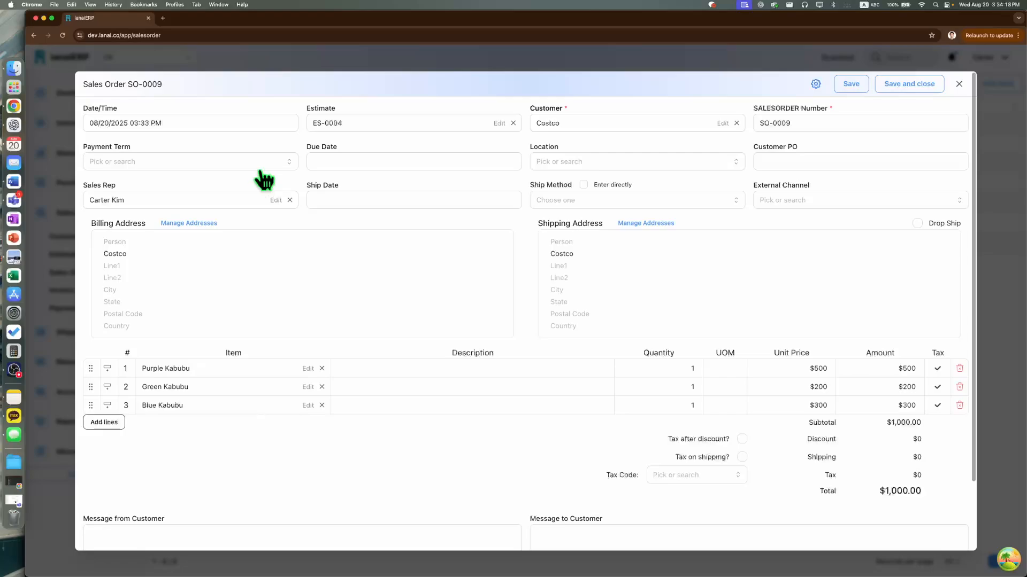
Step: Set the sales order's location to Kabubu and its ship date to 08/30/2025
click(583, 164)
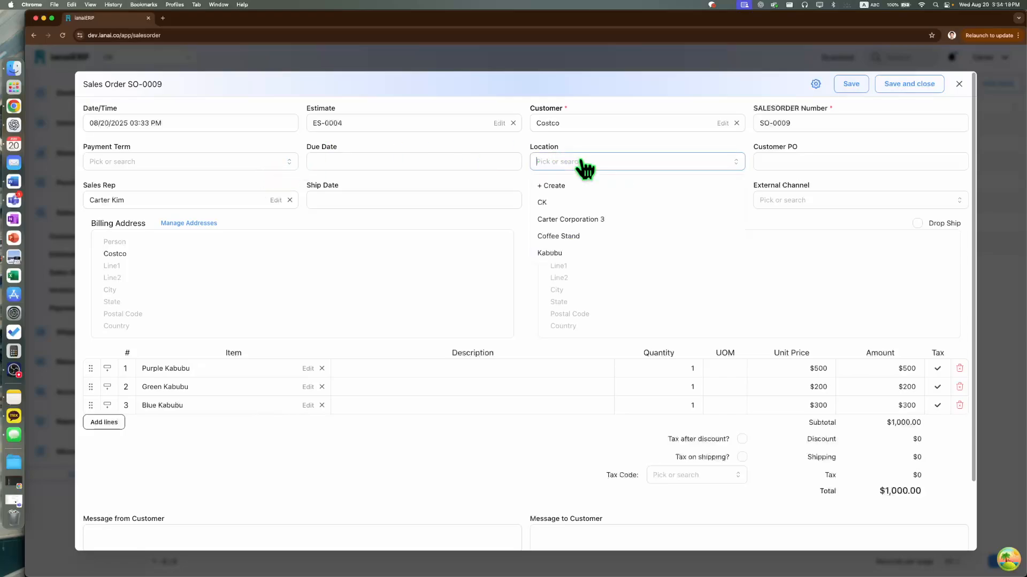
click(578, 254)
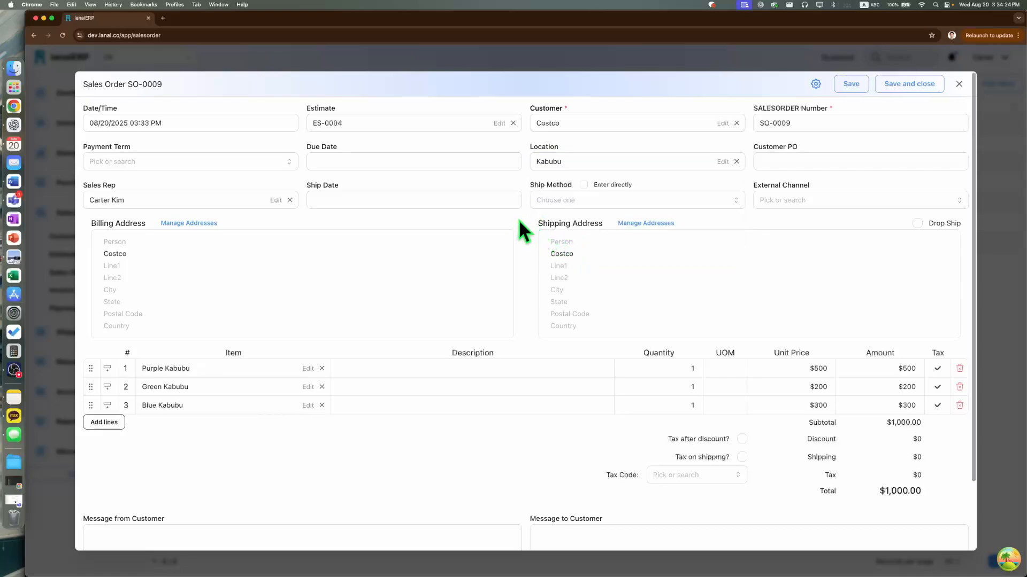
click(333, 197)
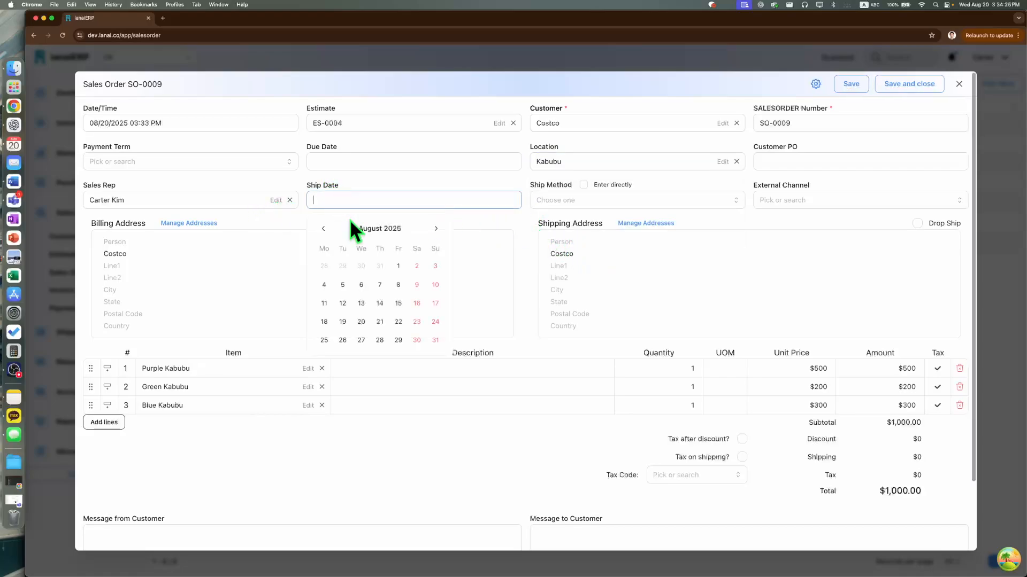
click(416, 340)
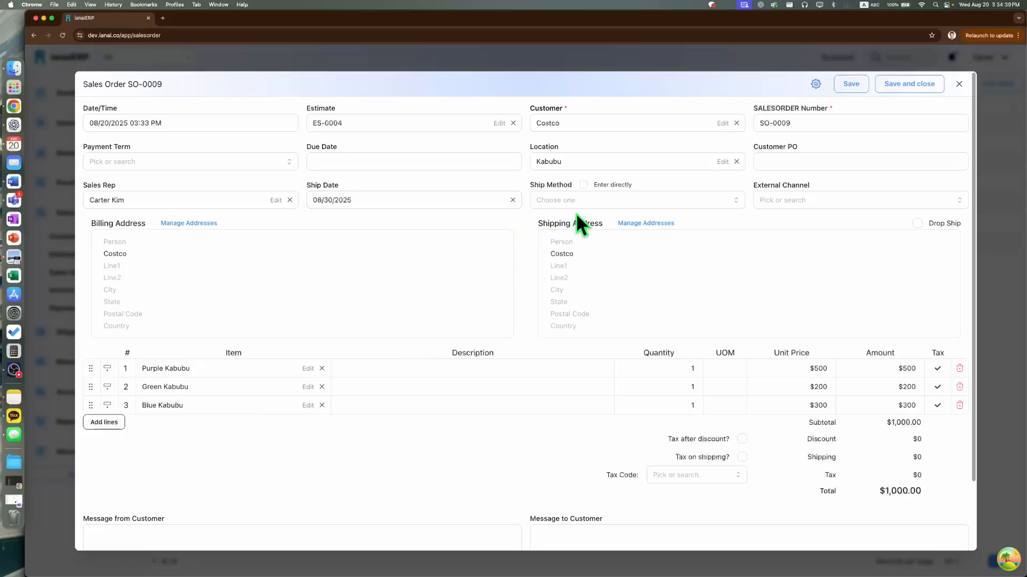
Step: Enable direct entry of the ship method and enter Dropship for the sales order
click(603, 204)
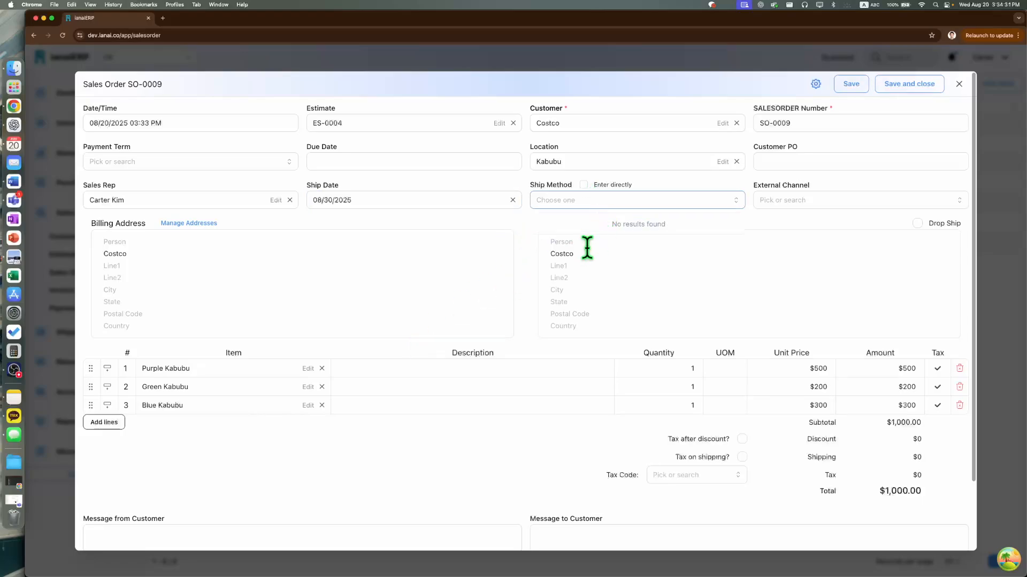
click(584, 184)
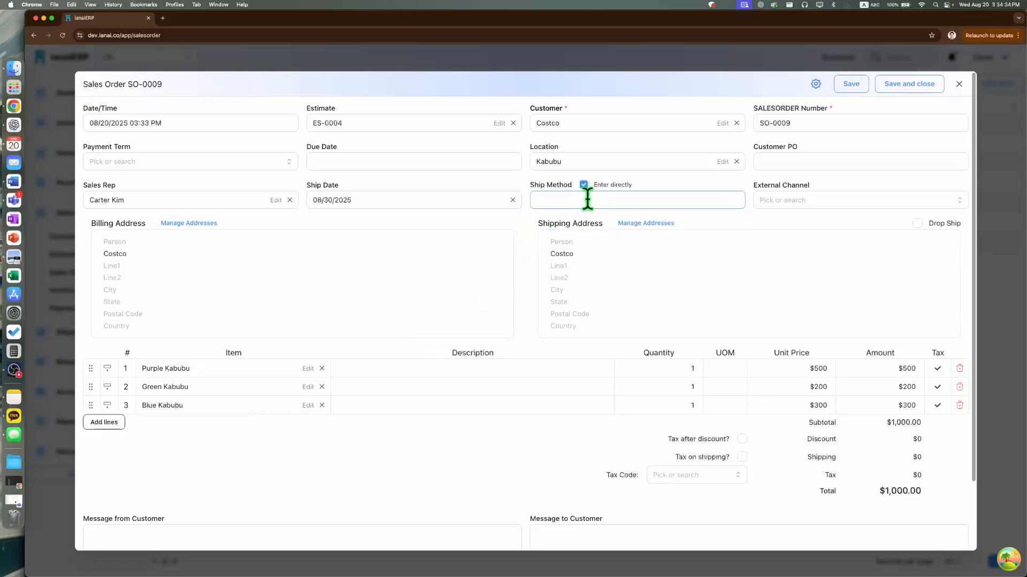
text(Dropship)
click(530, 251)
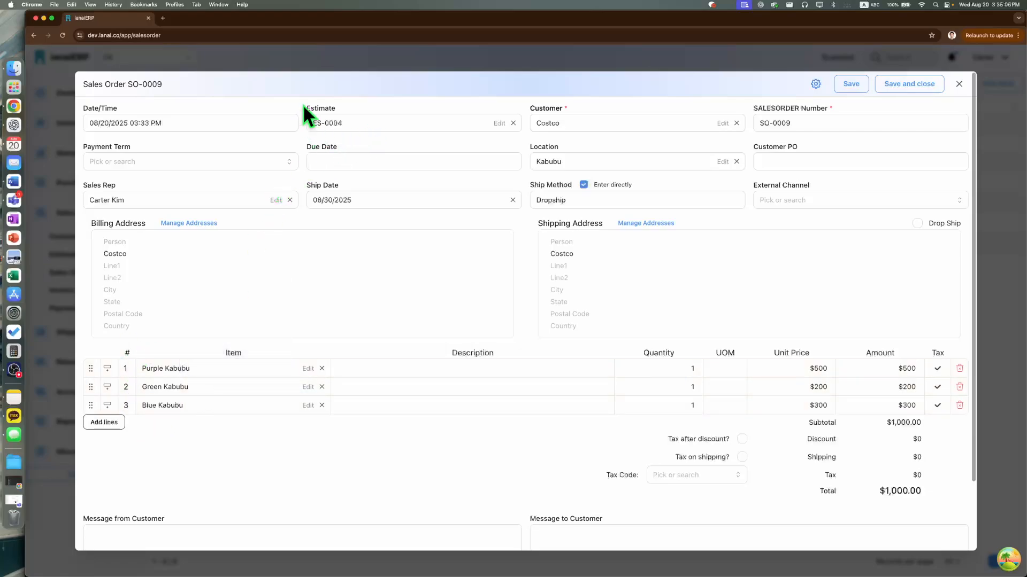
Step: Review the sales order's tax, message, notes and attachment fields, and save and close the order
scroll(473, 347, down, 3)
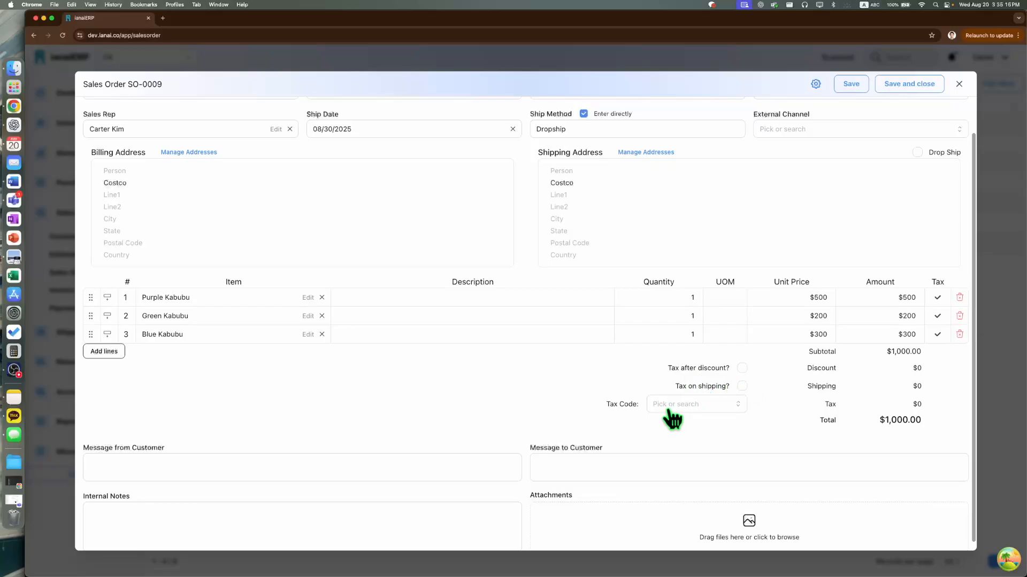
scroll(484, 412, down, 1)
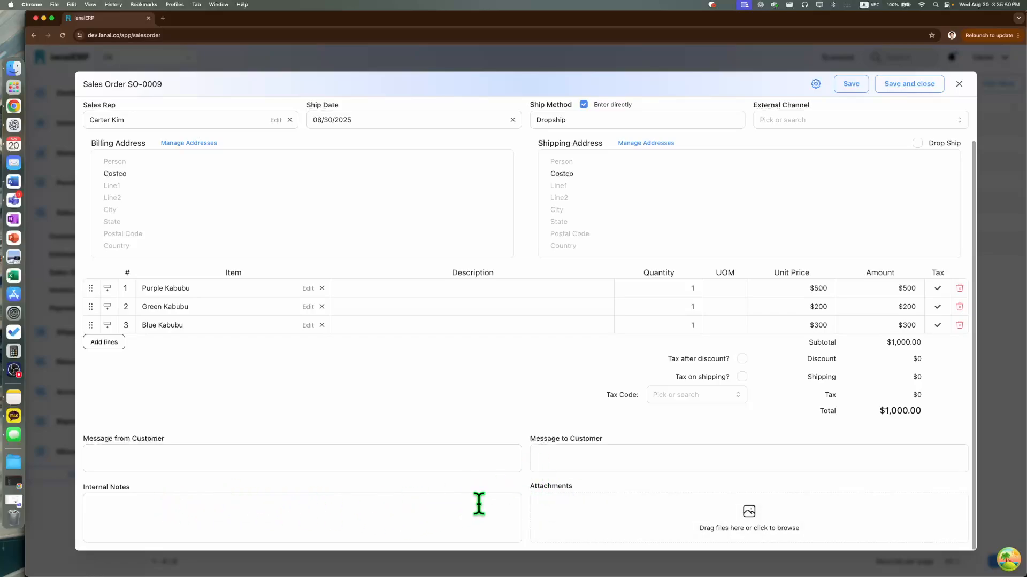
scroll(695, 257, up, 3)
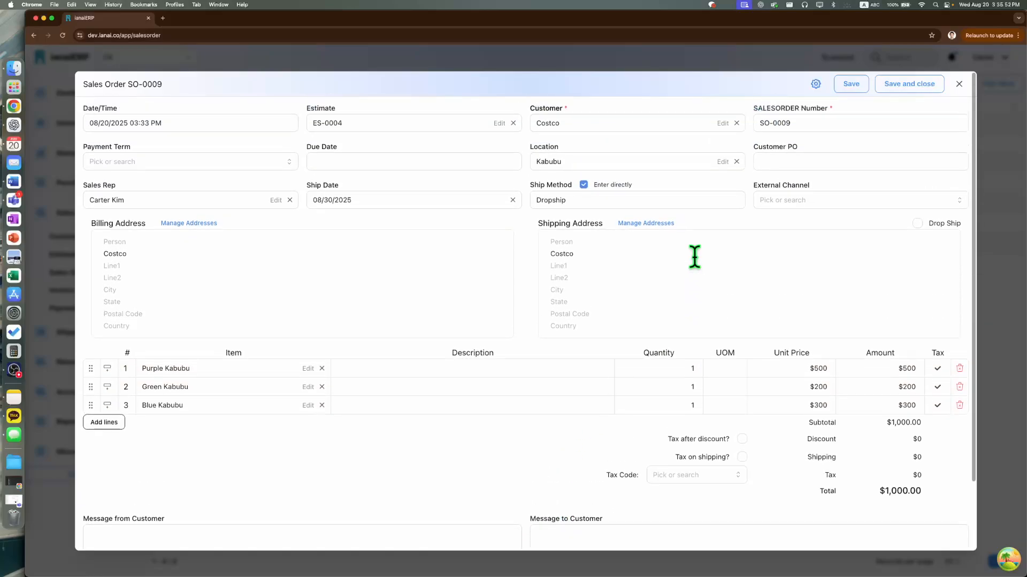
click(905, 88)
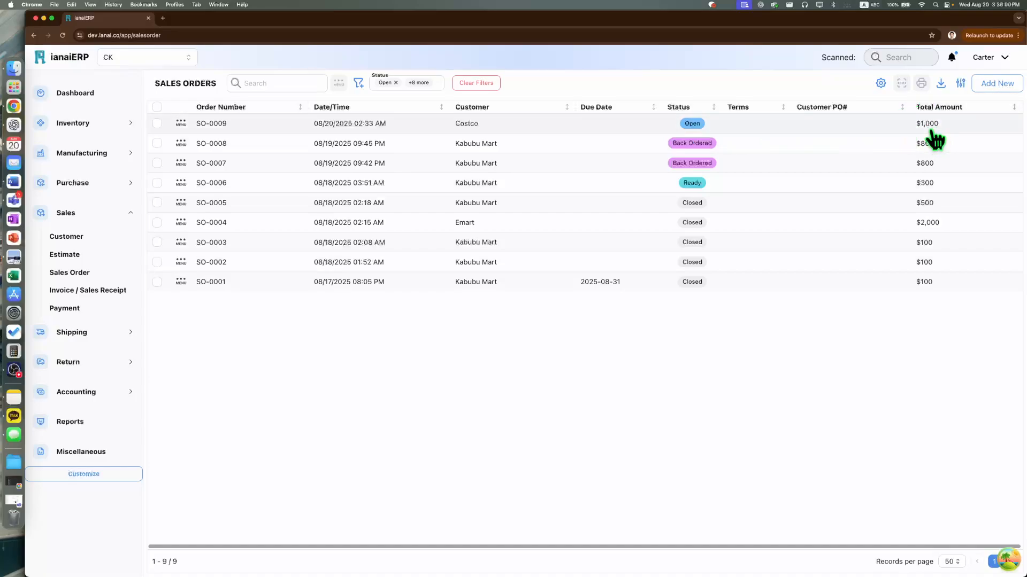
Step: Examine the actions available for the open Costco sales order
click(182, 123)
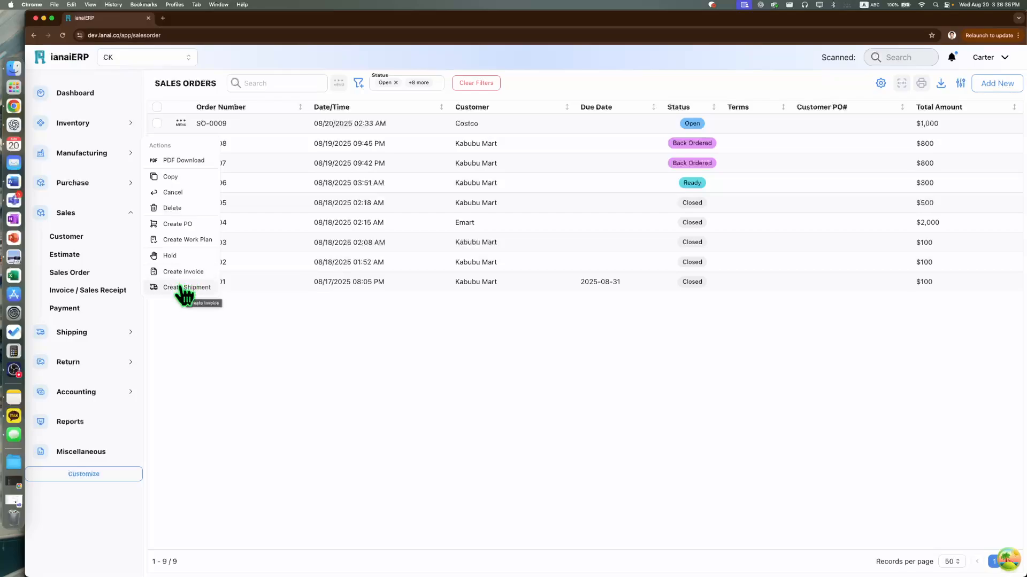
click(255, 317)
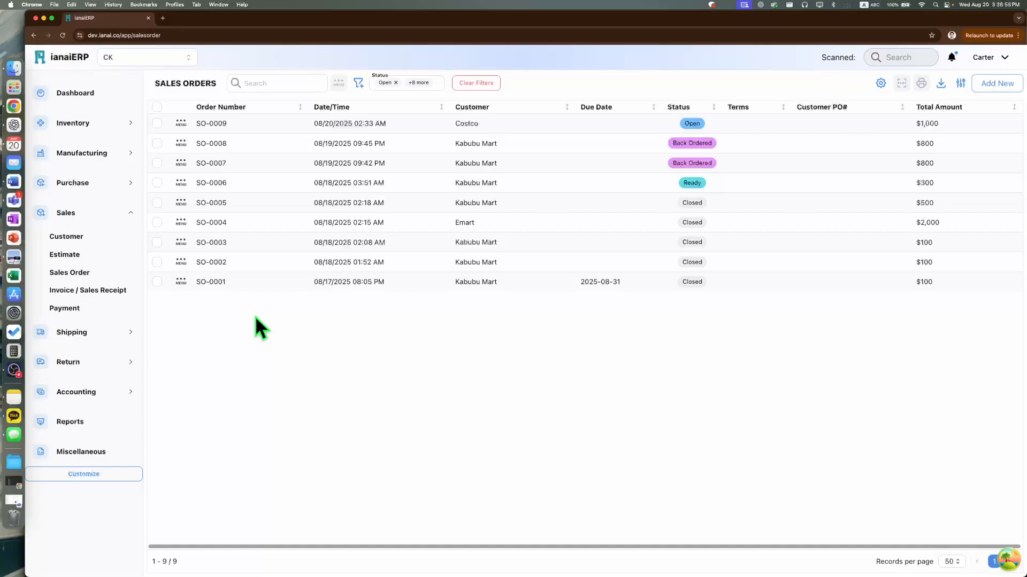
click(22, 376)
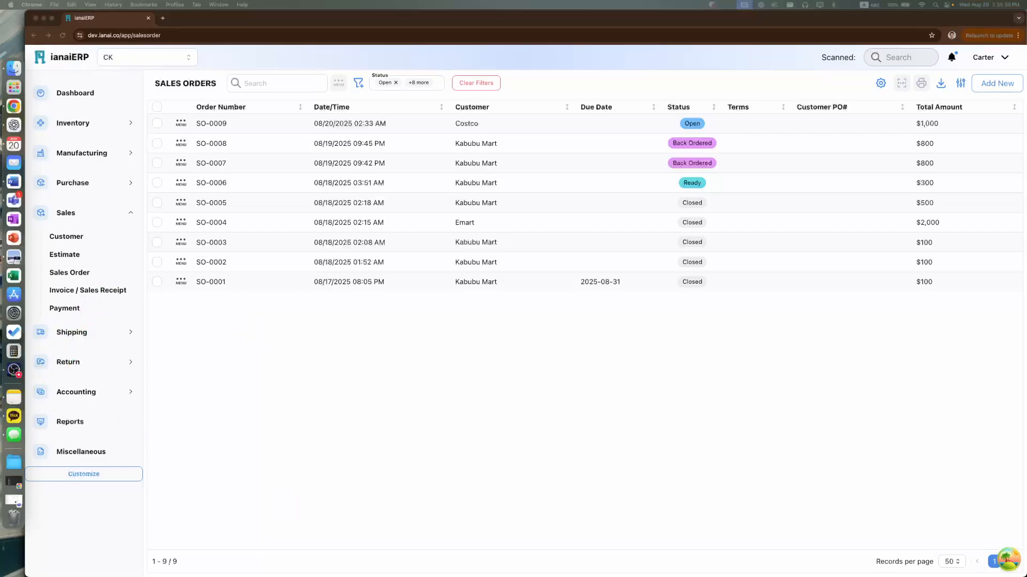